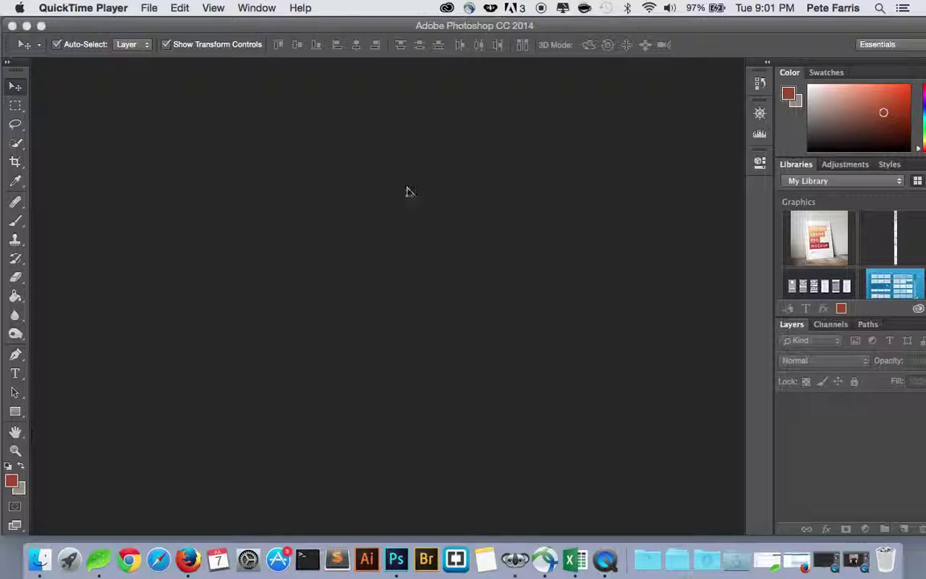
Switch to Photoshop and start the Merge to HDR Pro automation
click(332, 27)
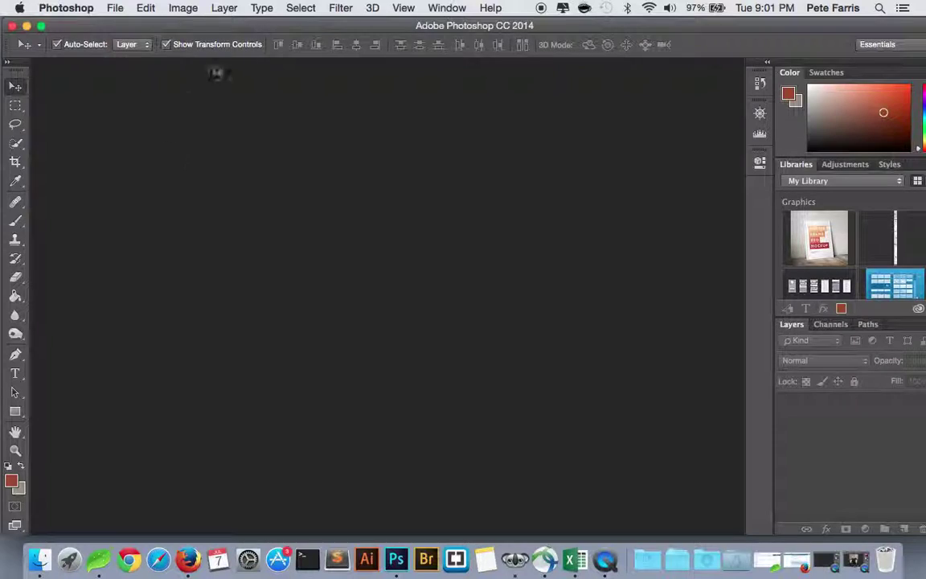
click(115, 8)
mouse_move(176, 358)
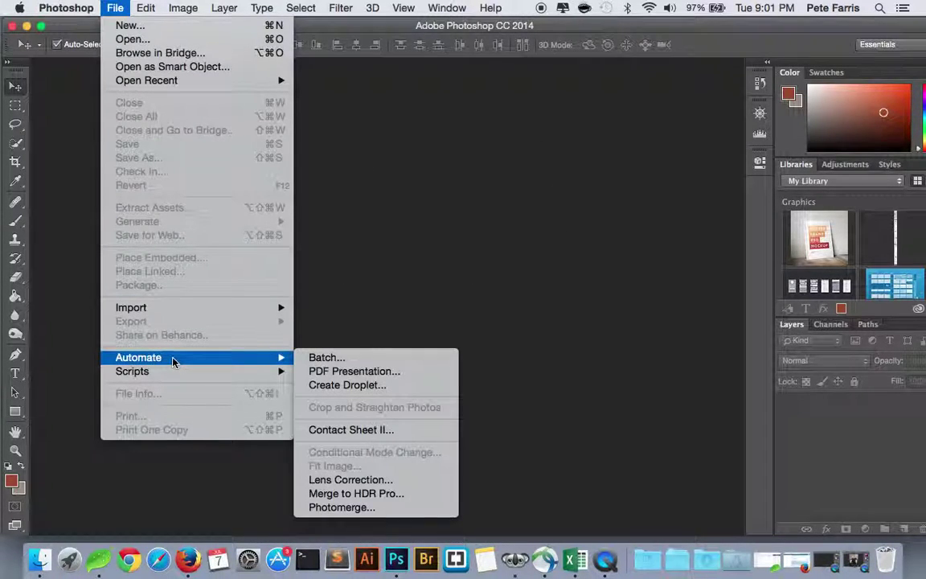
click(391, 497)
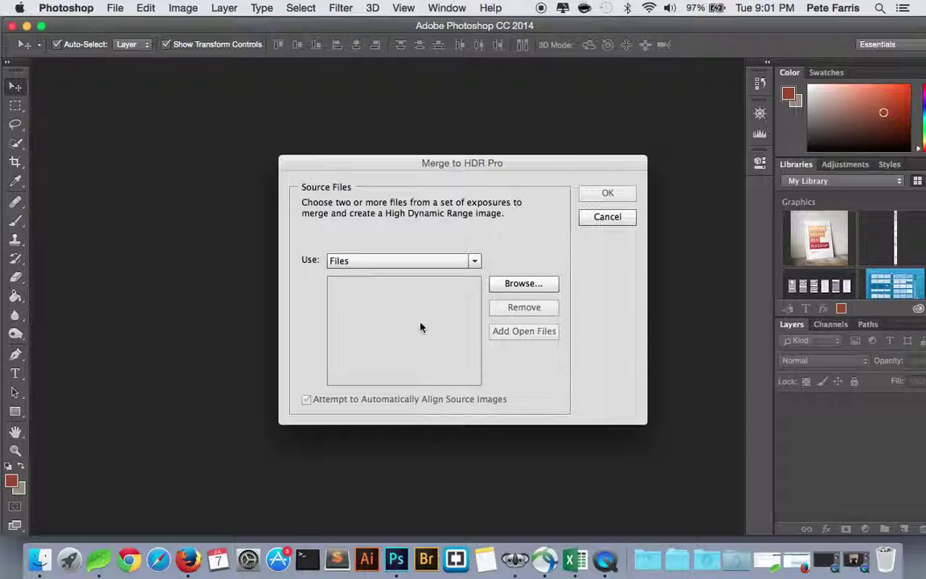
Browse for the source files and go to the Mill Photos folder inside the Menu folder
click(534, 285)
click(458, 91)
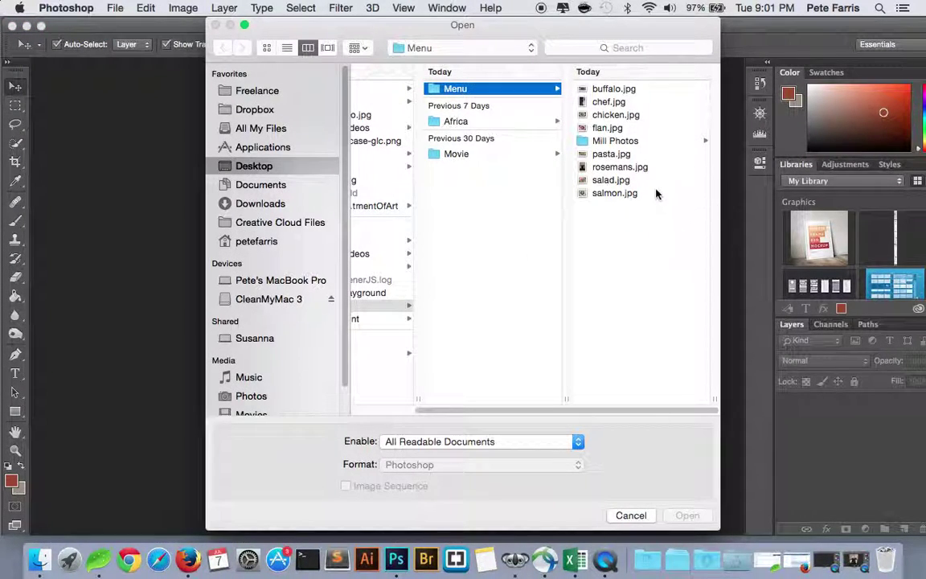
click(633, 147)
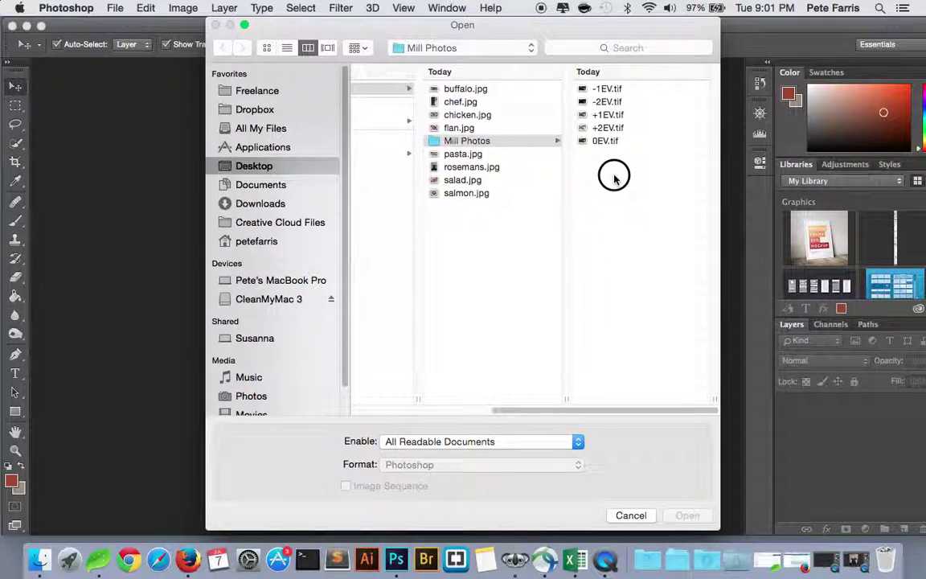
drag(612, 175, 609, 94)
click(614, 185)
Preview the five bracketed mill exposures one after another, from 0EV.tif up to -1EV.tif
click(608, 141)
key(space)
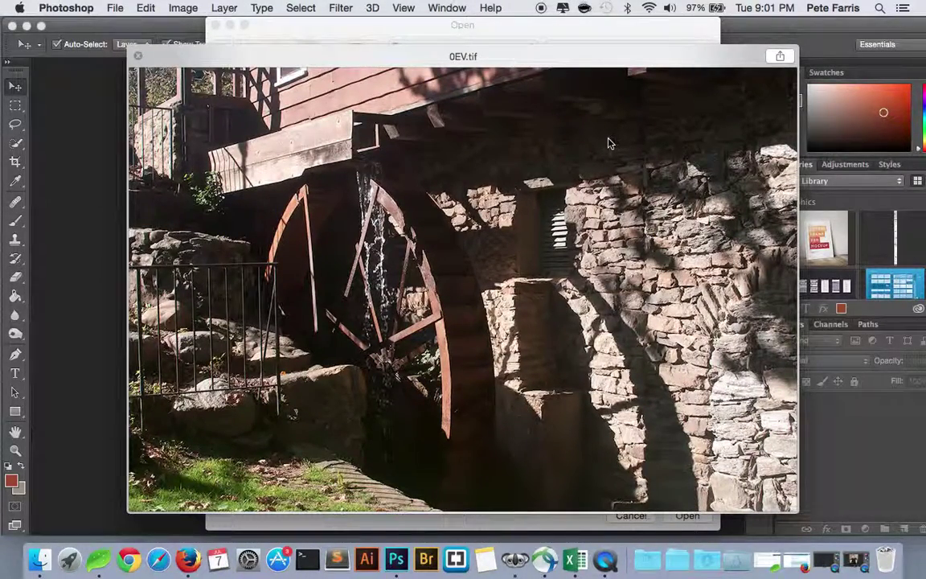
key(Up)
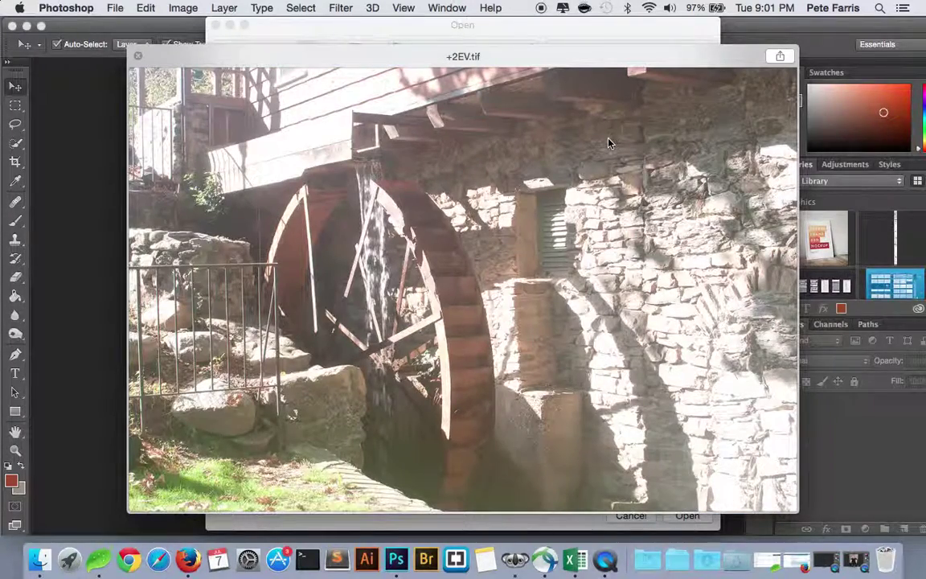
key(Up)
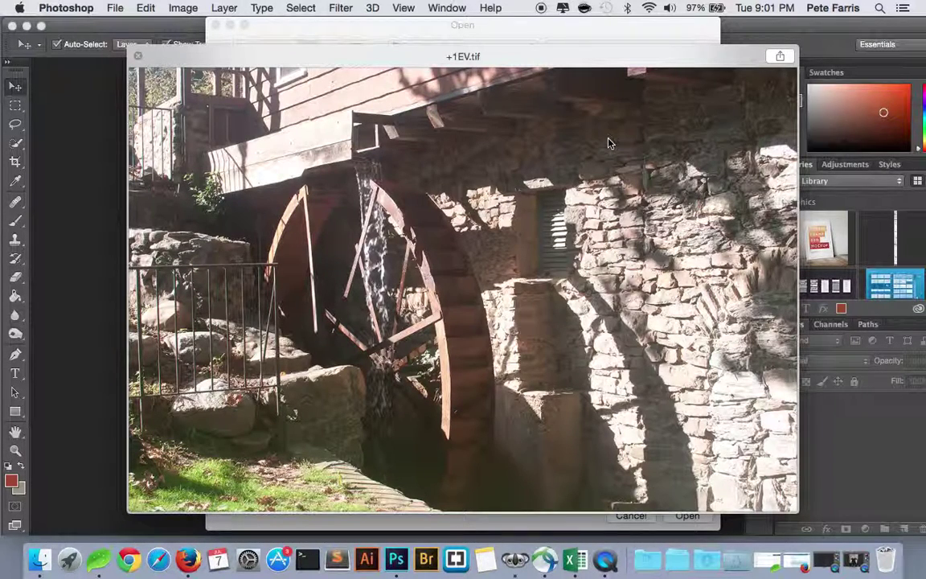
key(Up)
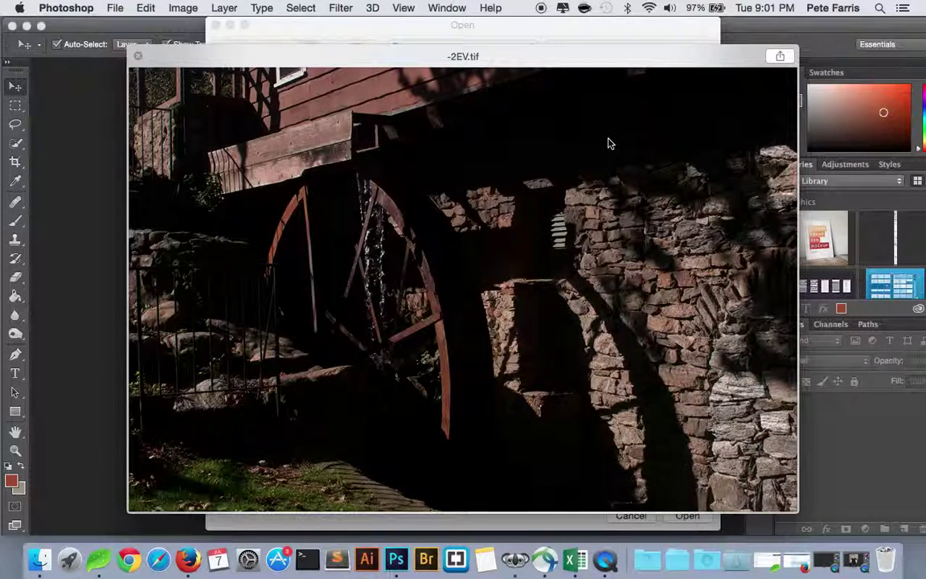
key(Up)
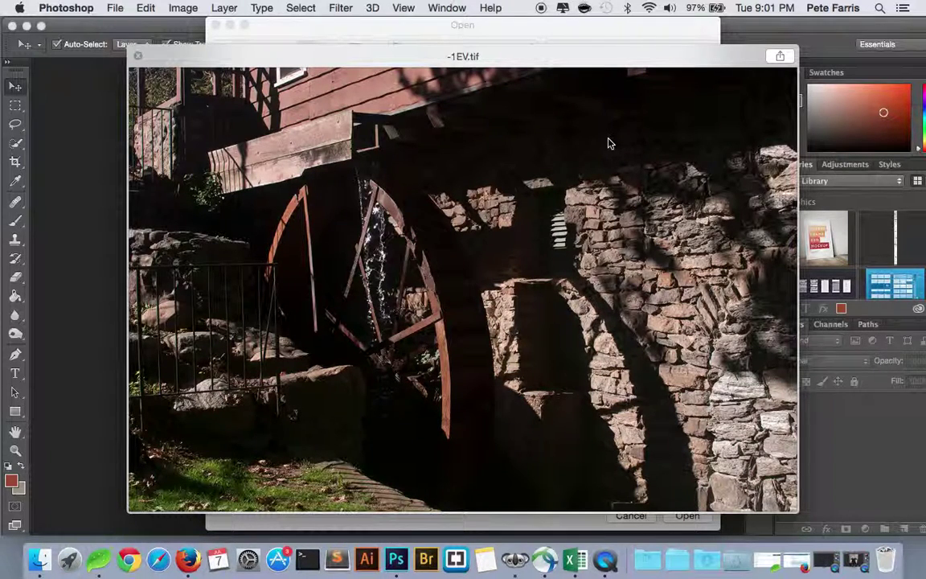
key(space)
Load all five exposure TIFFs from Mill Photos as source files and merge them with automatic alignment, accepting the Camera Raw notice
drag(463, 158, 508, 87)
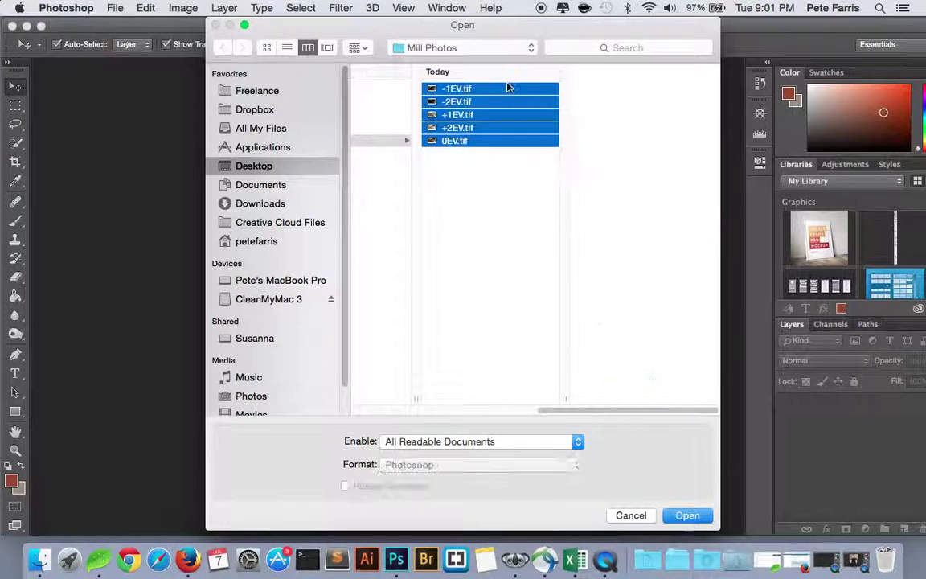
click(689, 517)
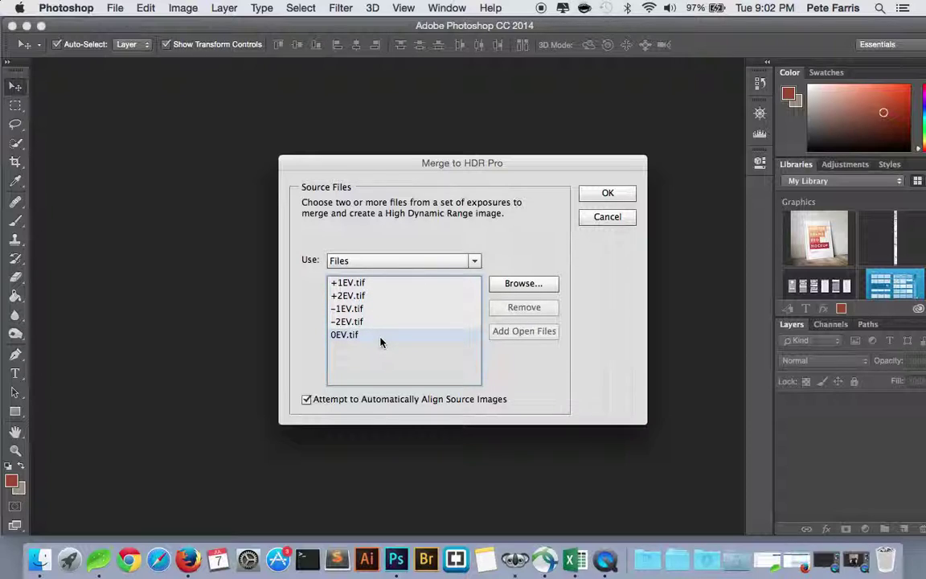
click(615, 198)
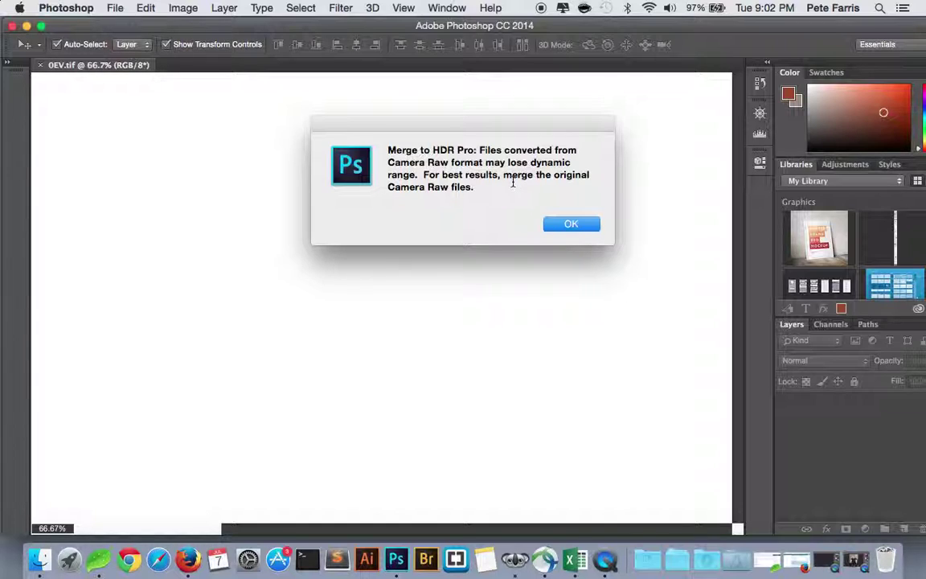
click(571, 225)
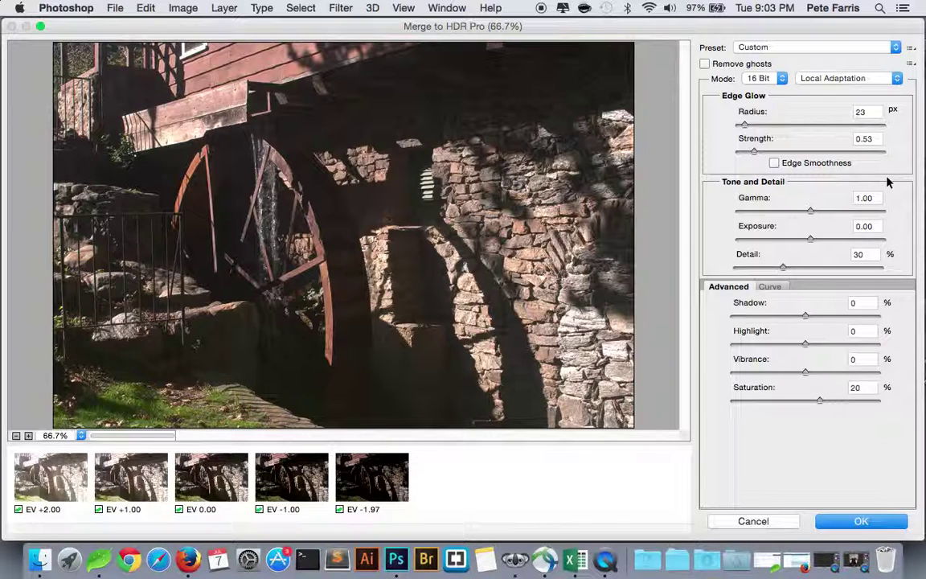
Set the merge mode to 32 Bit and try Remove ghosts off and on, leaving it on
click(771, 78)
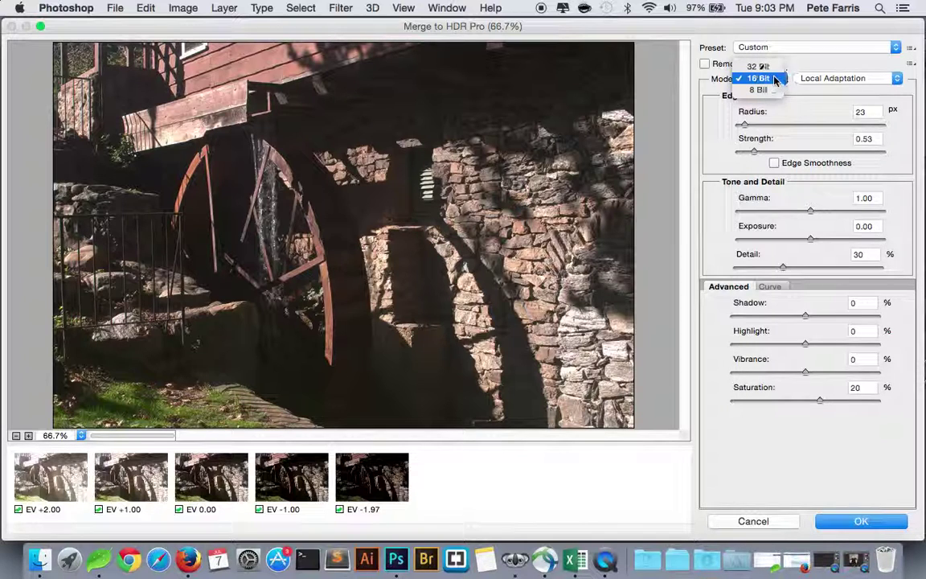
click(758, 66)
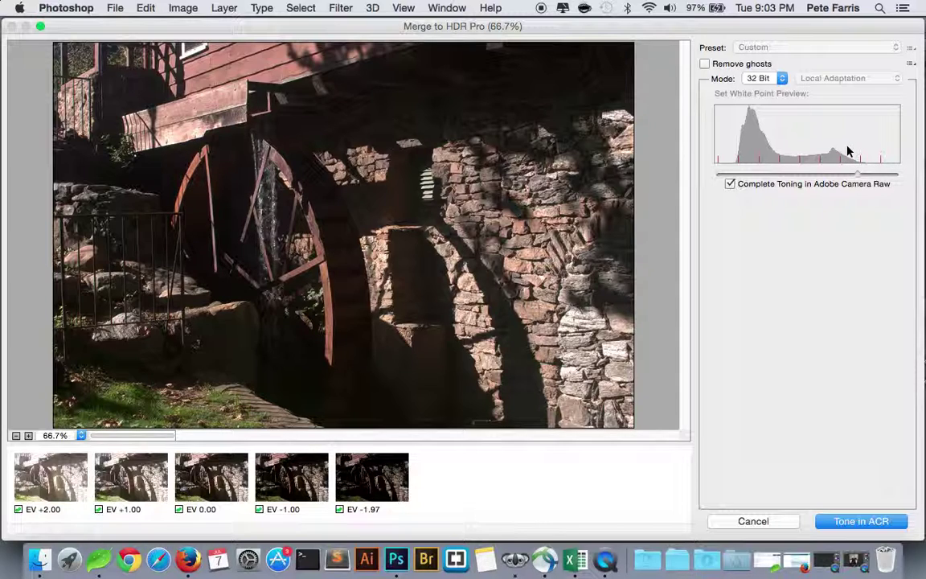
click(746, 65)
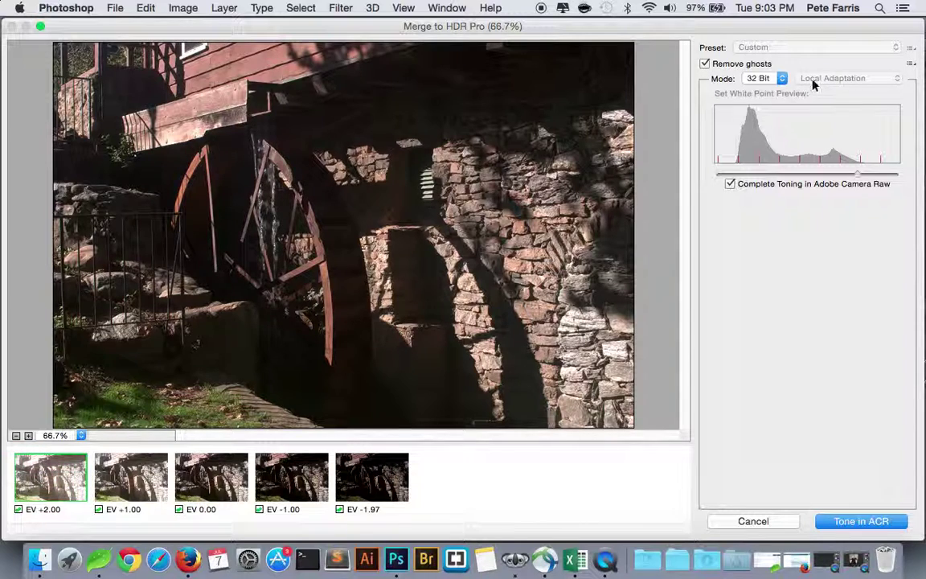
click(707, 65)
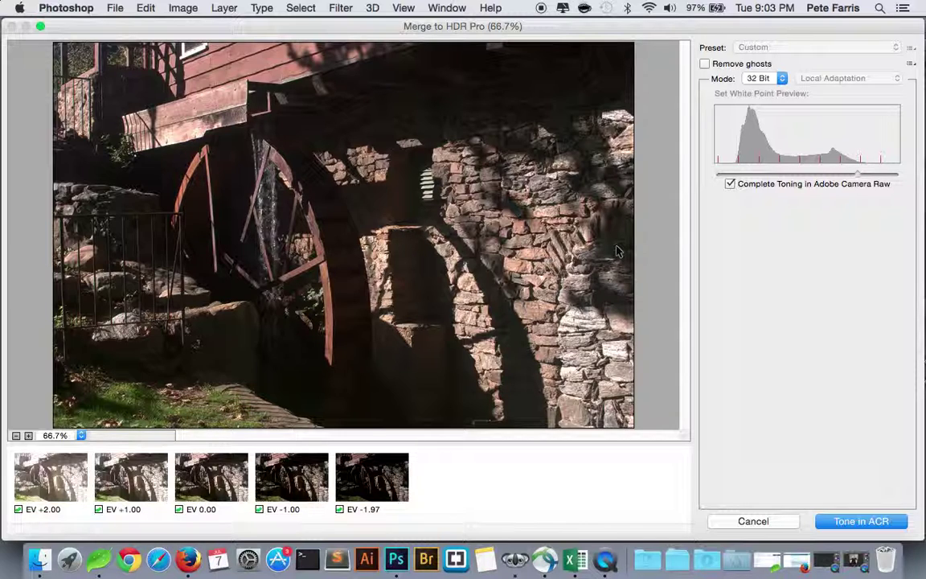
click(705, 63)
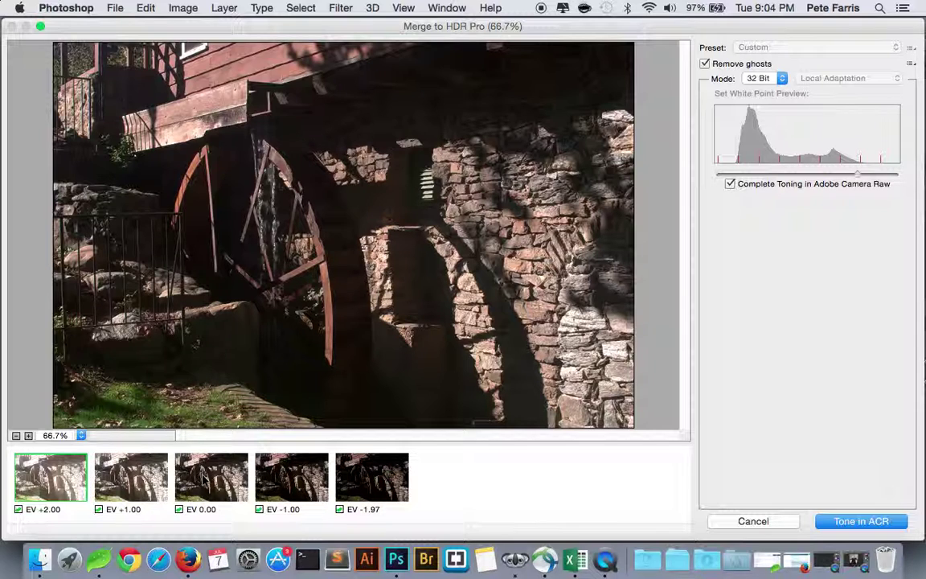
Compare the ghost removal using different exposures as the base image, finishing with EV +2.00 selected
click(215, 481)
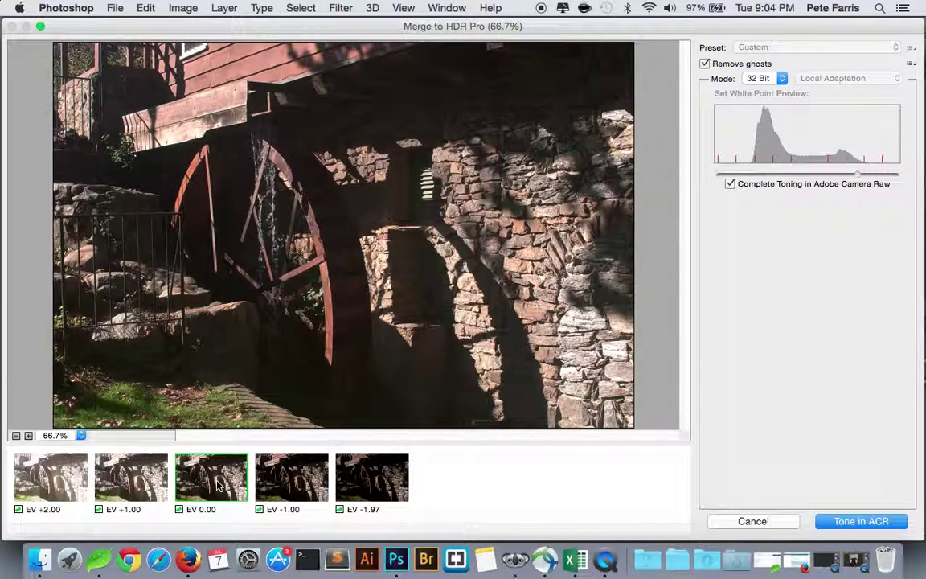
click(272, 483)
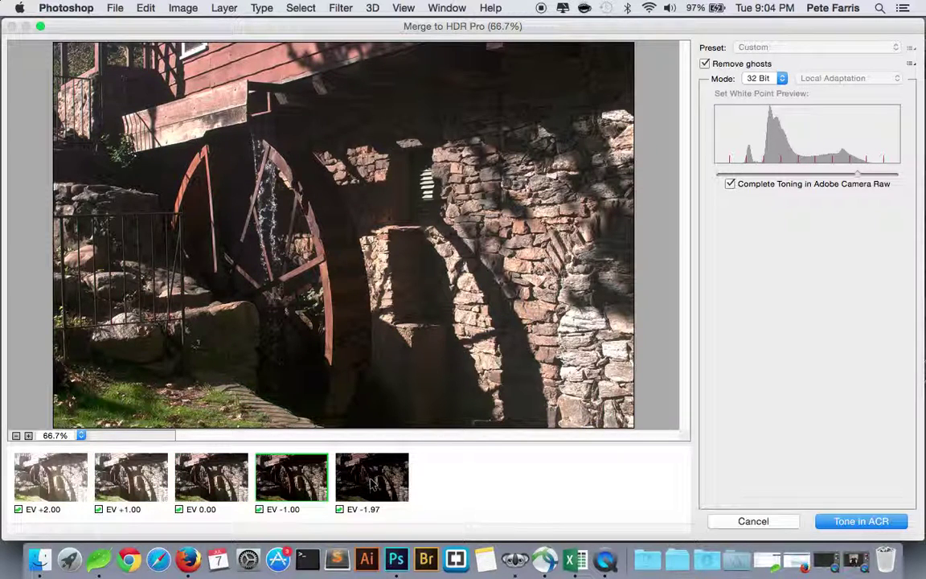
click(372, 482)
click(48, 484)
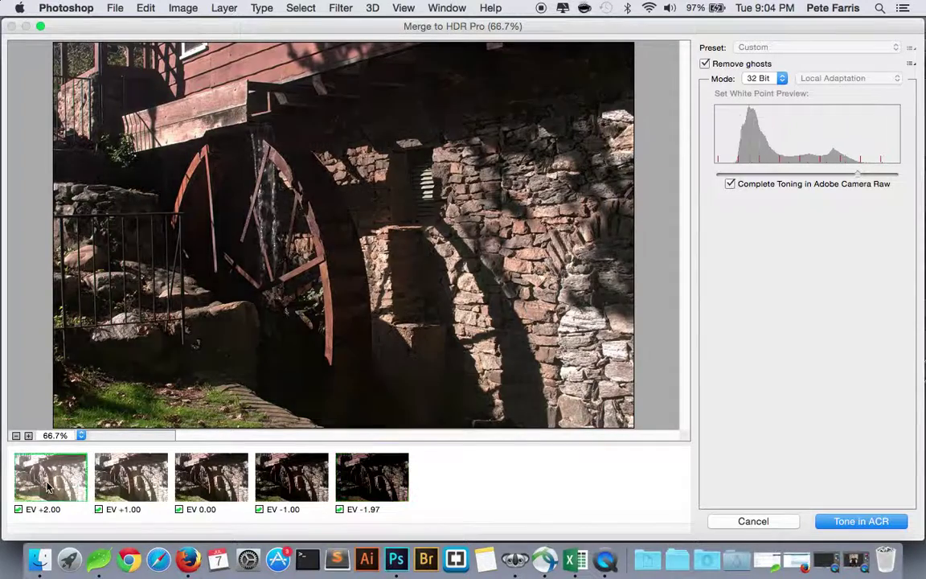
click(106, 462)
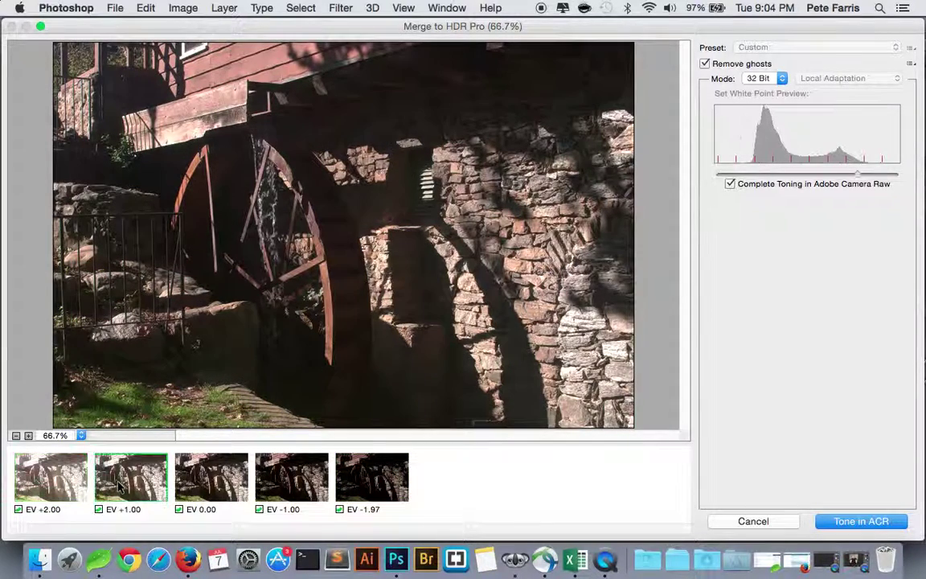
click(67, 470)
click(121, 471)
click(241, 470)
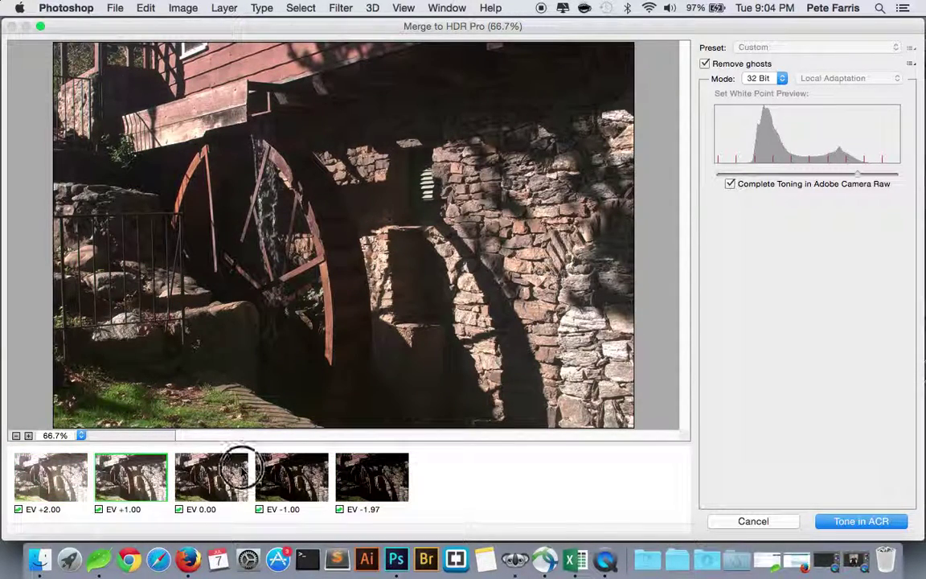
click(281, 471)
click(374, 490)
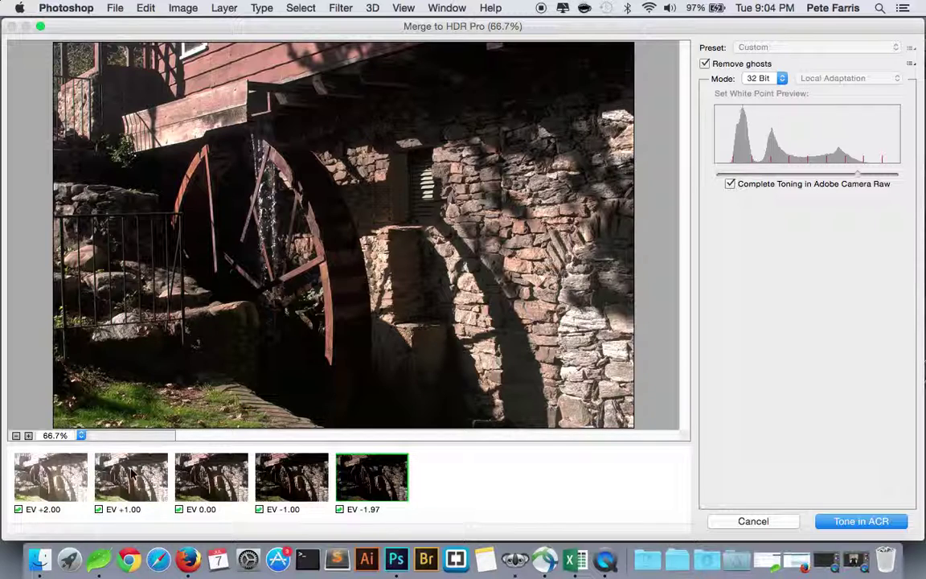
click(64, 485)
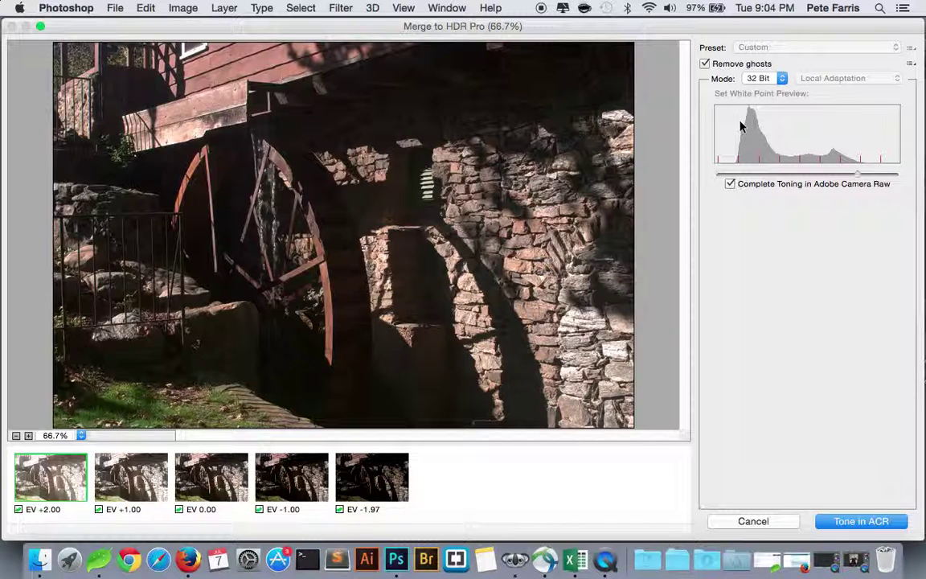
Set the merge mode to 8 Bit, keeping Local Adaptation as the toning method
click(763, 80)
click(764, 107)
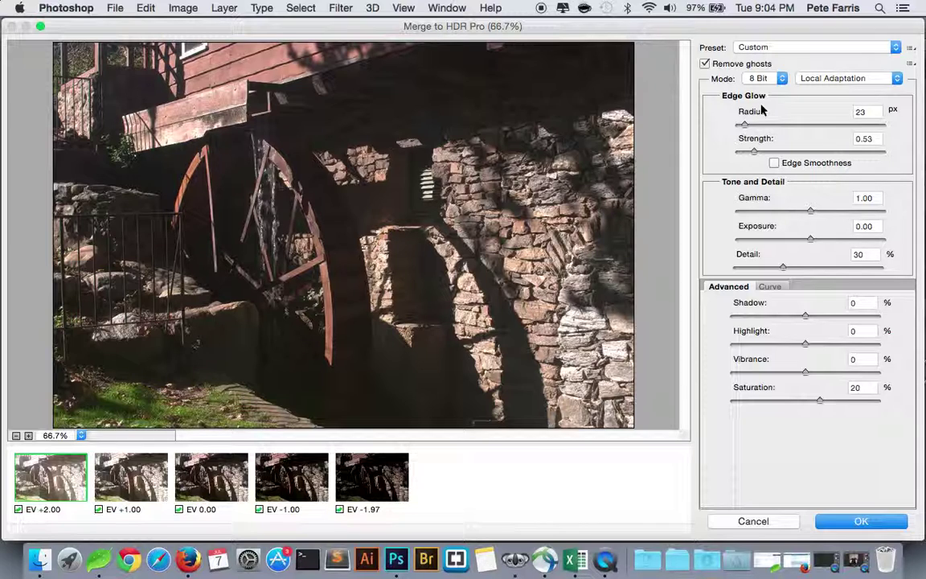
click(758, 78)
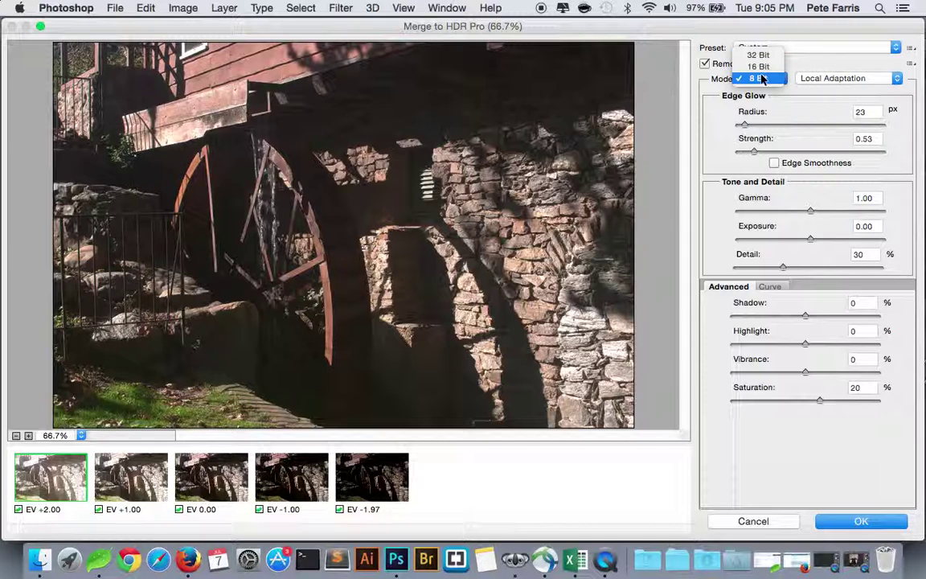
click(760, 78)
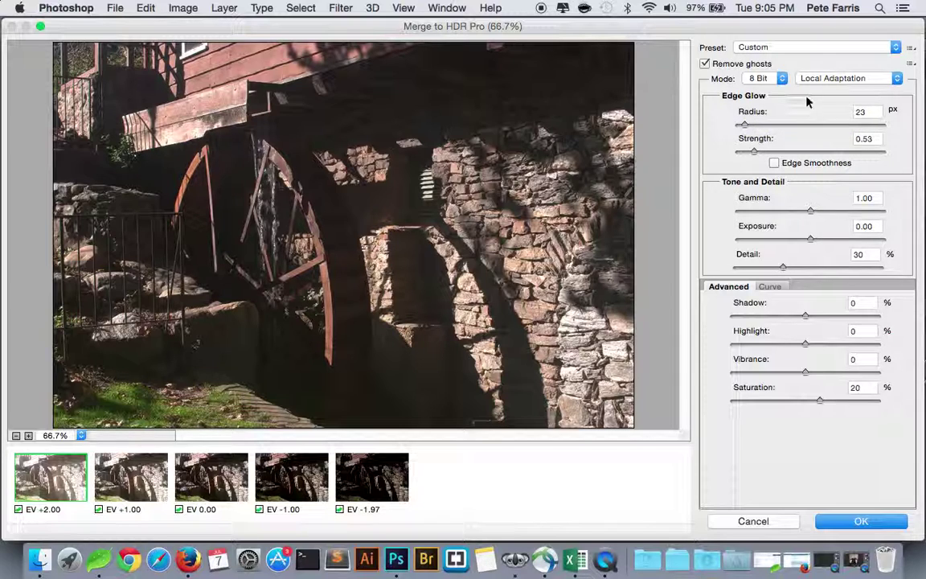
click(838, 80)
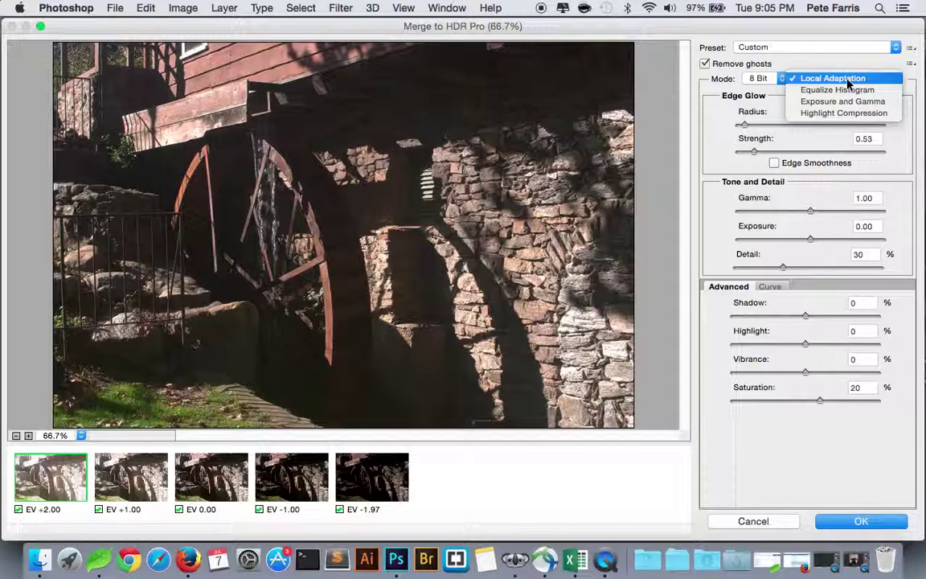
click(849, 80)
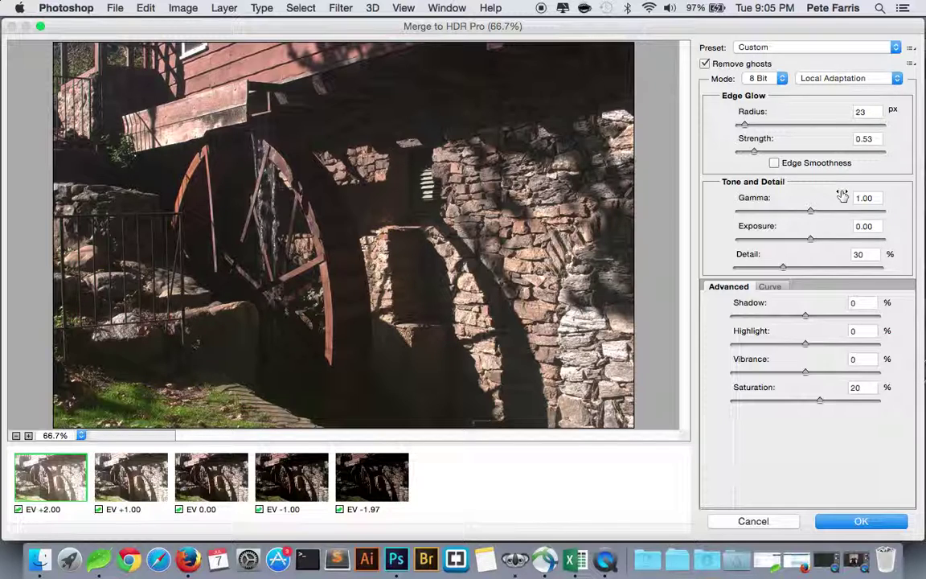
Apply the Photorealistic preset and set the Edge Glow radius to 246 px
click(785, 46)
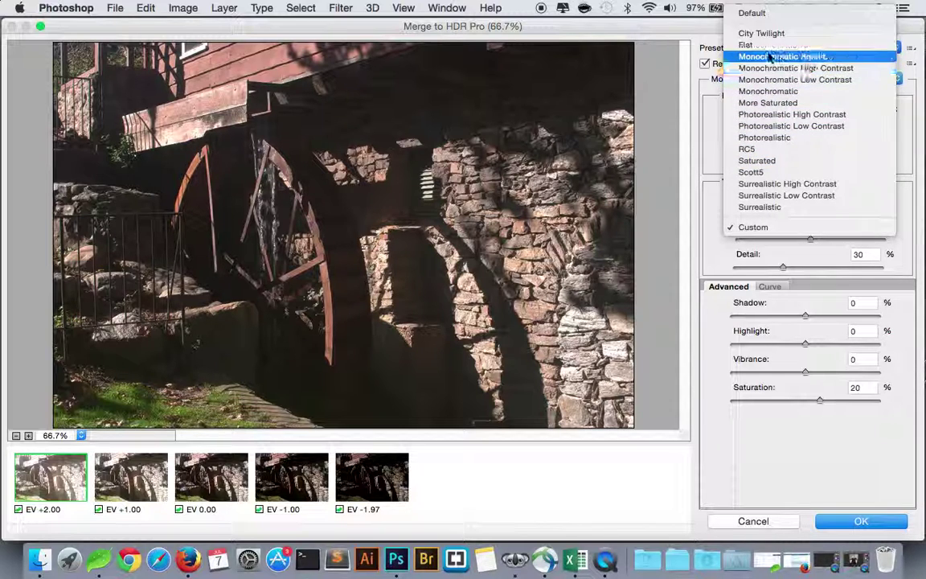
click(764, 138)
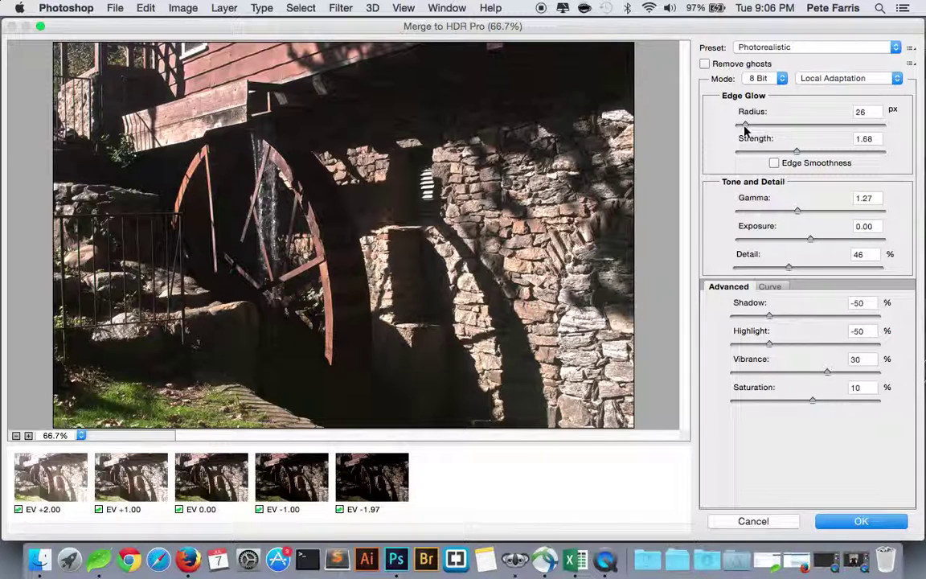
drag(740, 124, 853, 133)
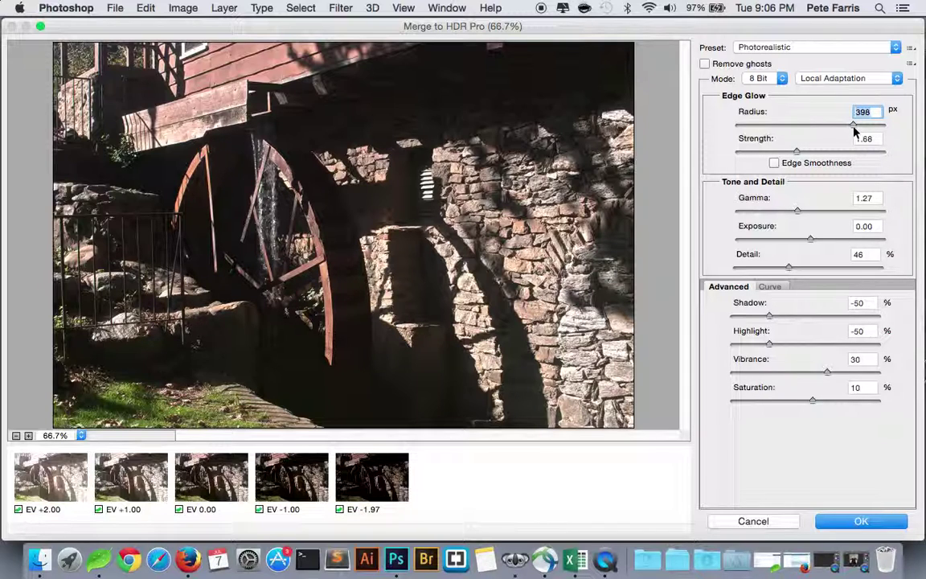
drag(854, 132, 811, 136)
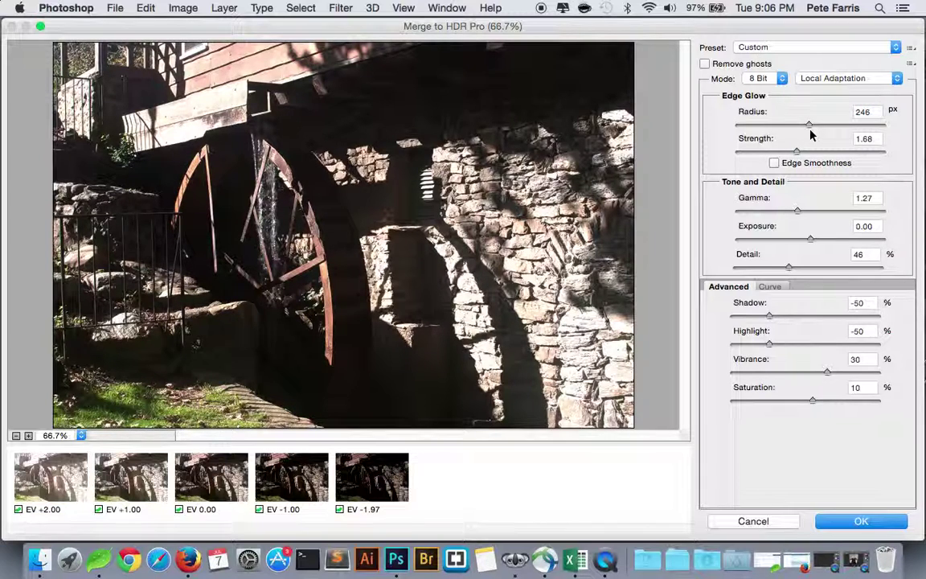
Set the Edge Glow radius to 53 px and its strength to 1.66
drag(791, 129, 753, 134)
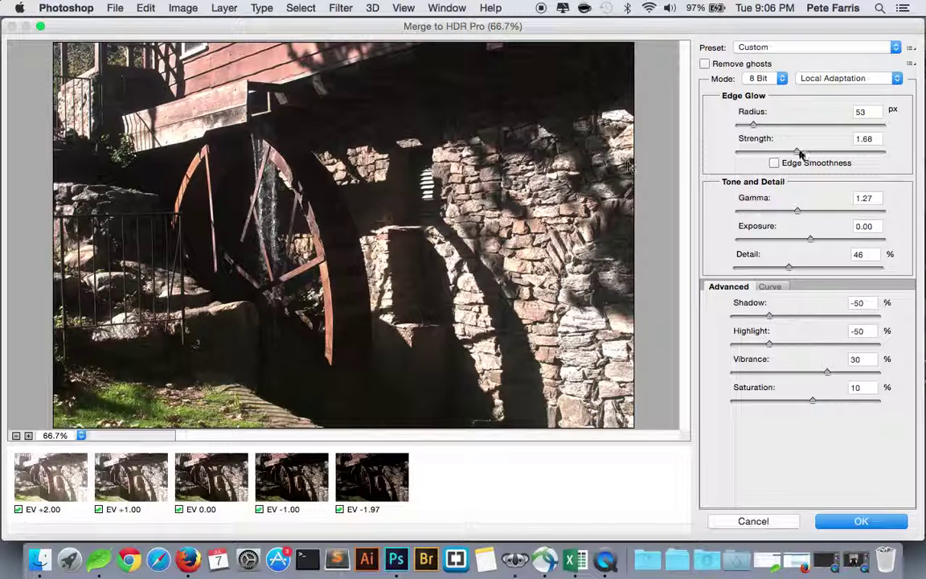
mouse_move(799, 151)
mouse_down()
mouse_move(879, 154)
mouse_move(752, 153)
mouse_move(796, 155)
mouse_up()
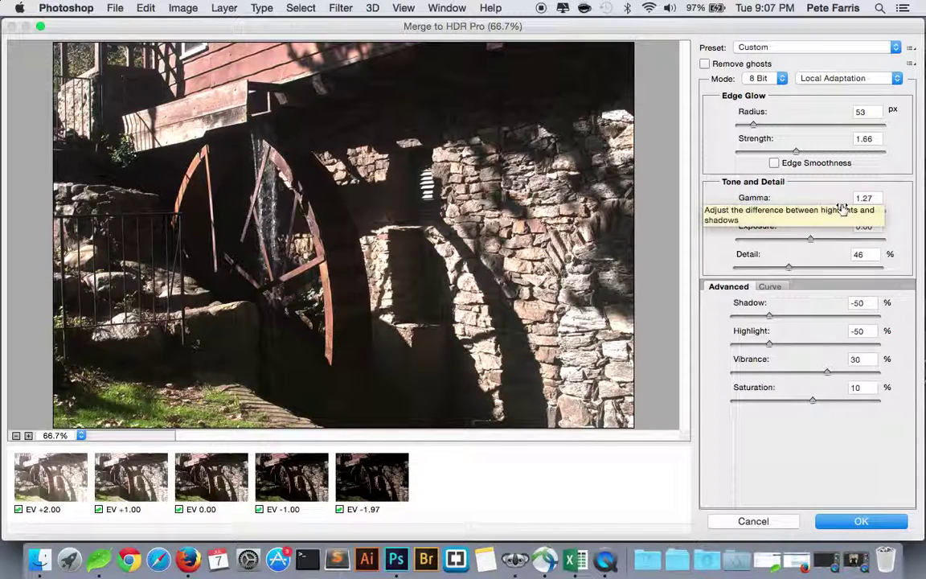
Adjust Tone and Detail to a gamma of 0.42, an exposure of 1.10 and a detail of 122%
drag(774, 211, 849, 221)
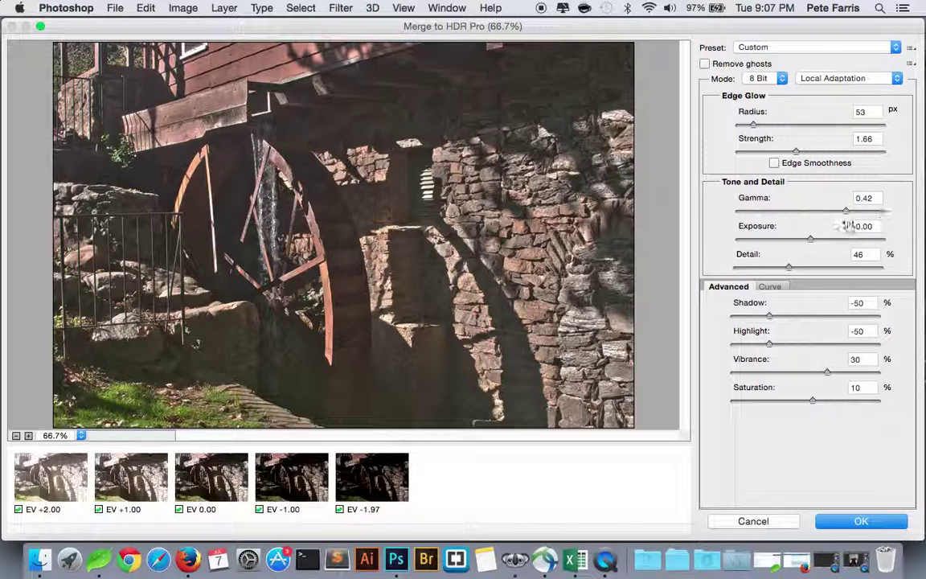
drag(810, 240, 830, 240)
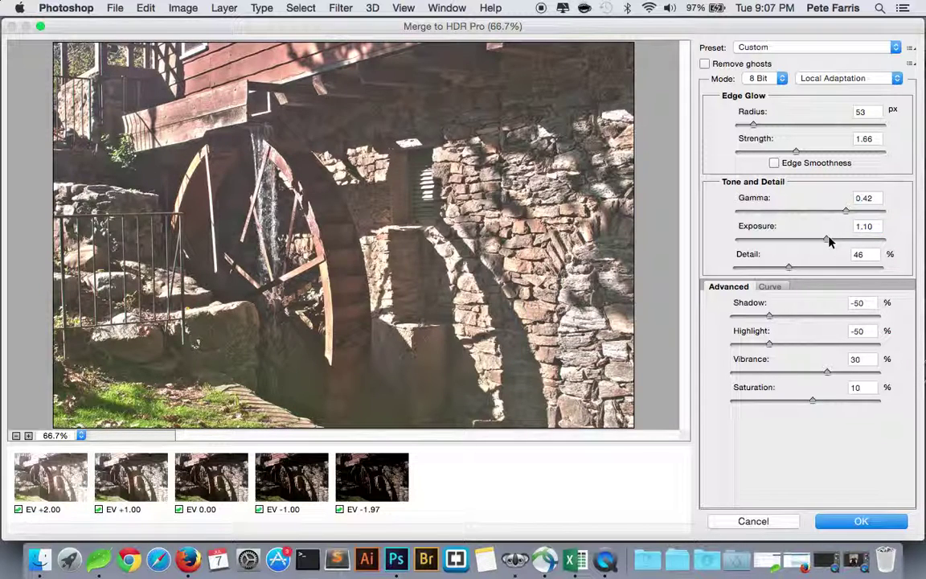
drag(790, 271, 812, 271)
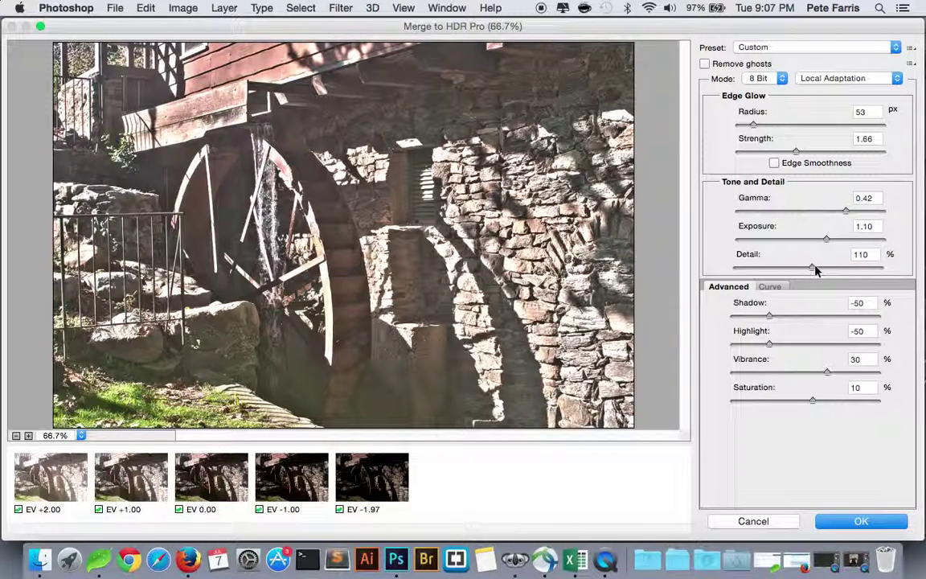
drag(813, 269, 817, 273)
Set the advanced Shadow value to 97% and Highlight to -91%
drag(770, 318, 878, 328)
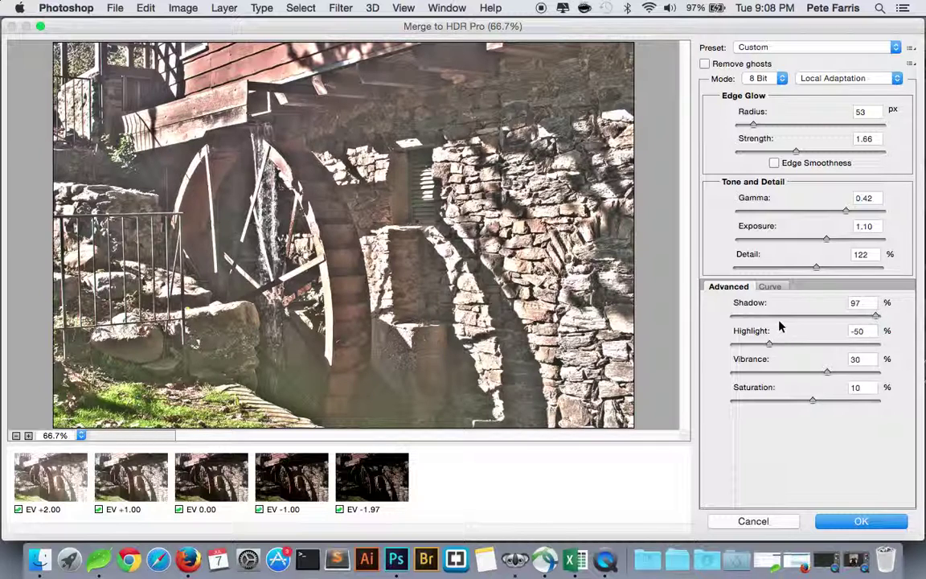
drag(767, 346, 741, 346)
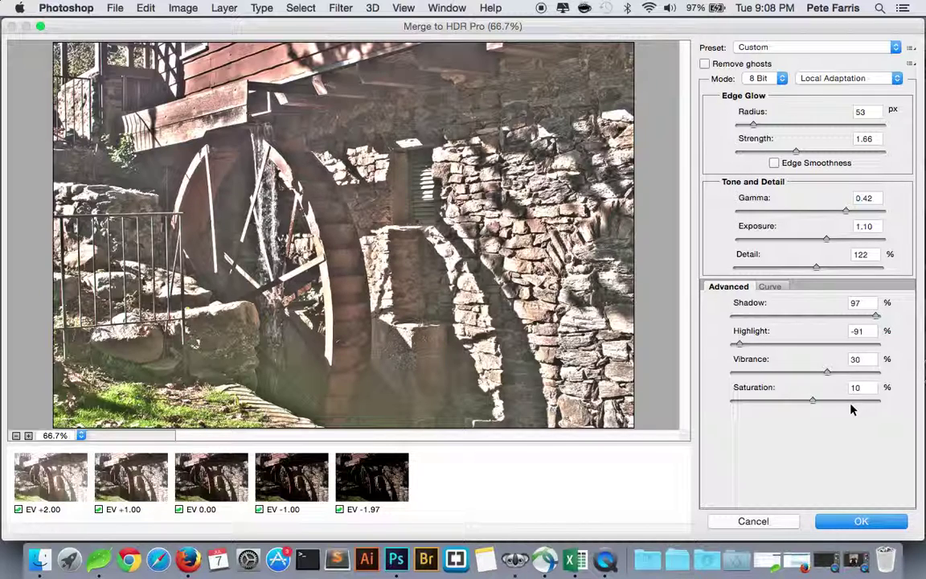
Try different color intensities, including full desaturation, finishing with Vibrance at 89% and Saturation at 0%
drag(828, 372, 860, 374)
click(802, 374)
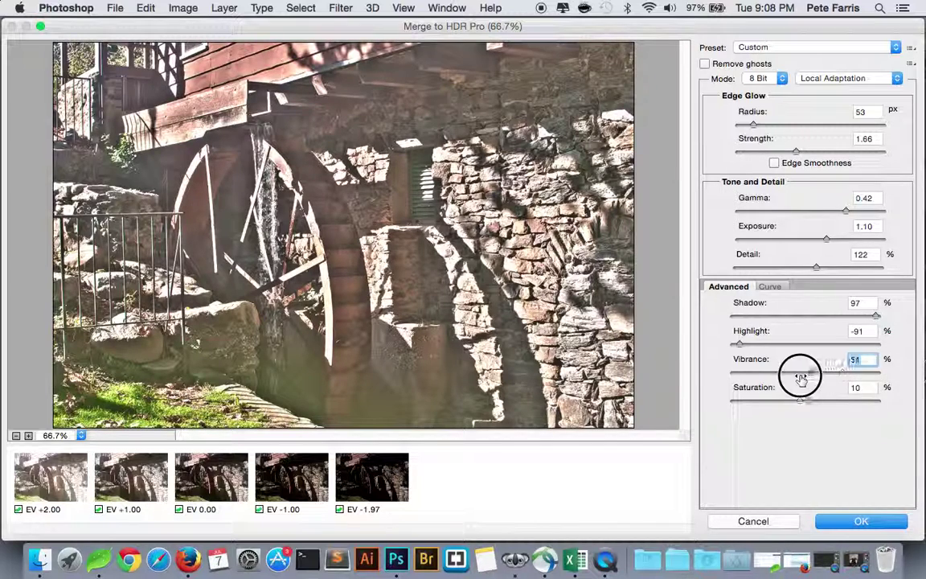
click(870, 374)
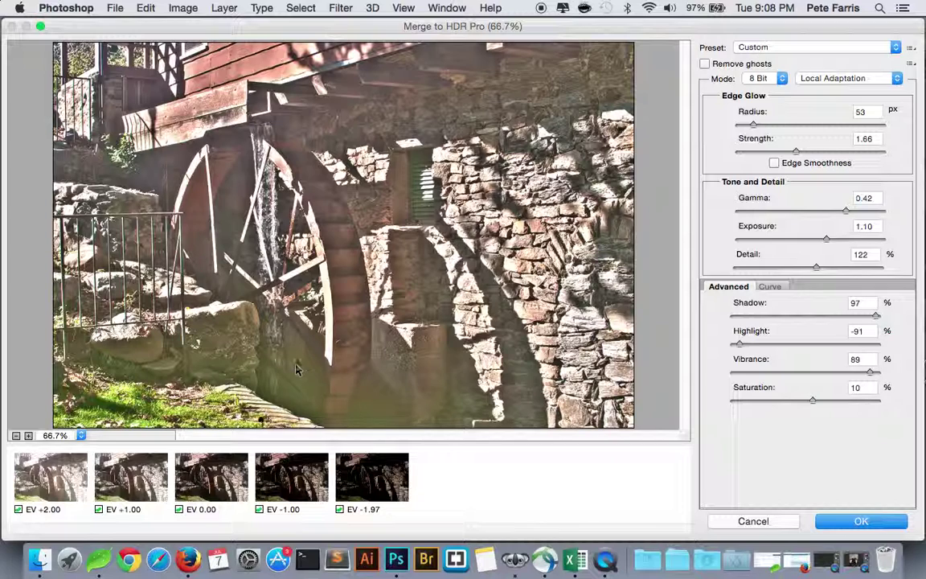
drag(812, 407, 707, 400)
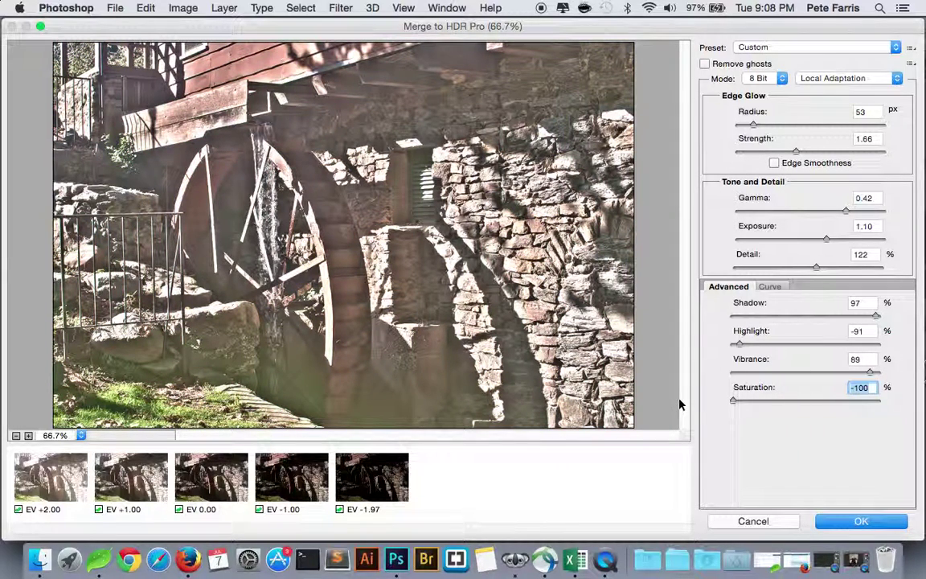
click(812, 401)
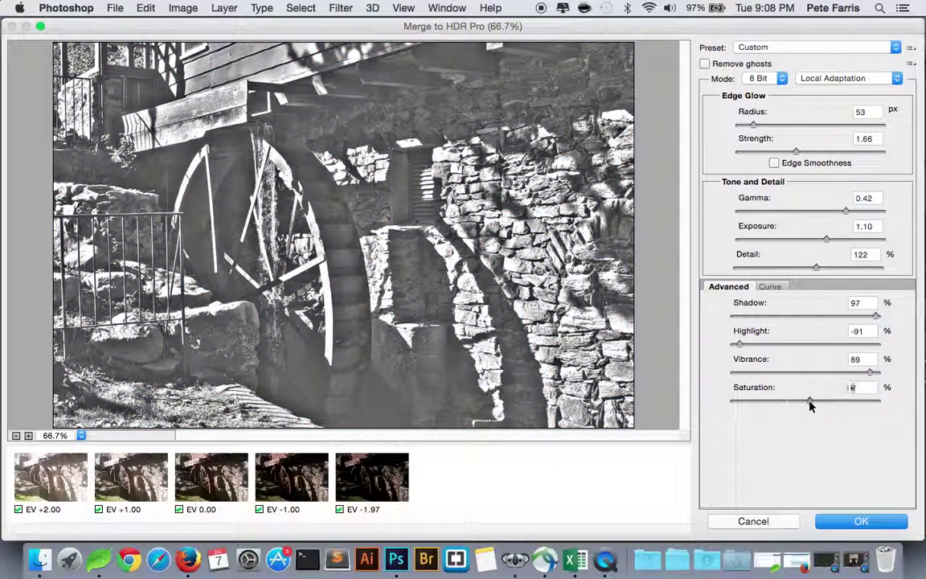
drag(810, 406, 807, 407)
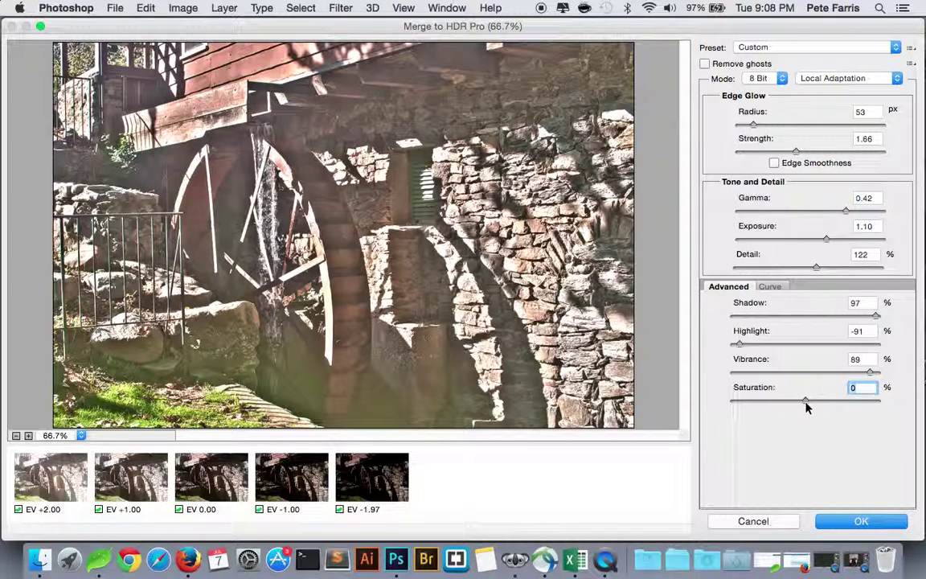
Bend the toning curve down through the midtones and highlights, placing the uppermost added point at input 87%, output 61%
click(769, 286)
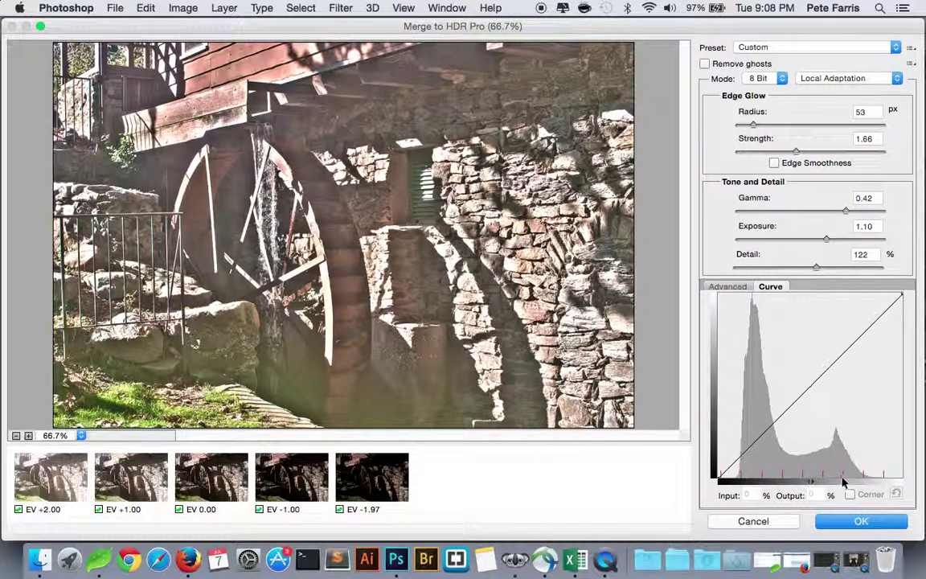
drag(757, 437, 765, 443)
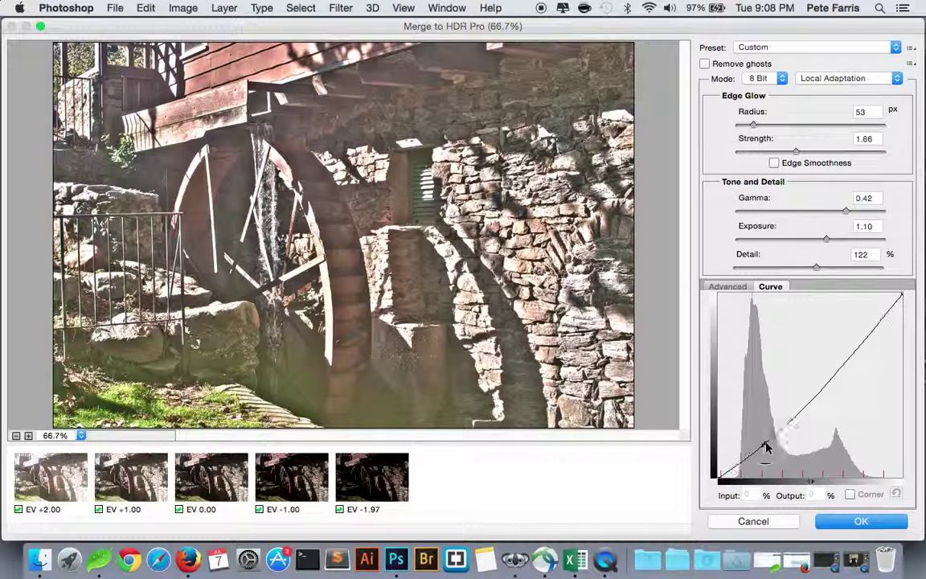
click(811, 386)
drag(806, 378, 879, 364)
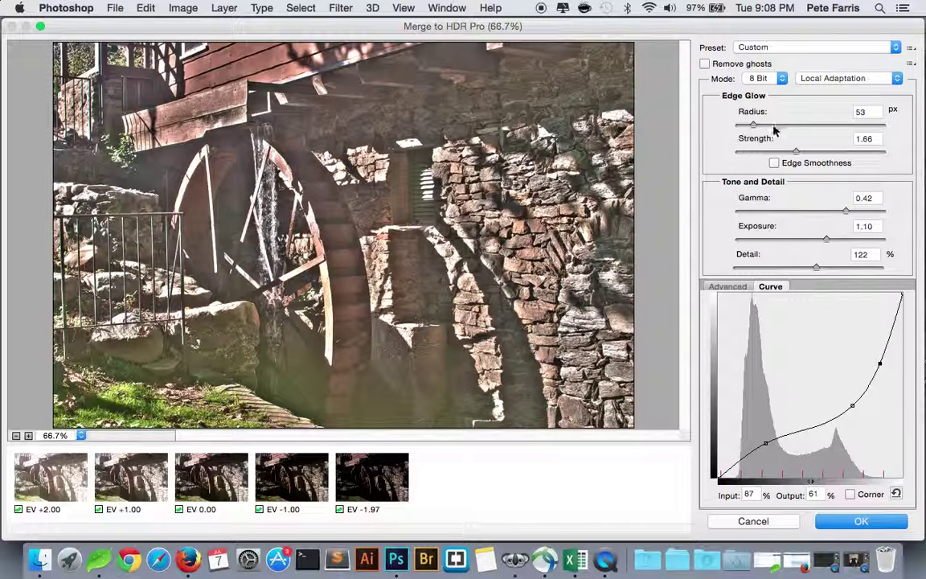
Reduce the Edge Glow strength to 1.45 and the exposure to 0.80, and complete the HDR merge
mouse_move(795, 151)
mouse_down()
mouse_move(776, 152)
mouse_move(792, 158)
mouse_move(786, 152)
mouse_up()
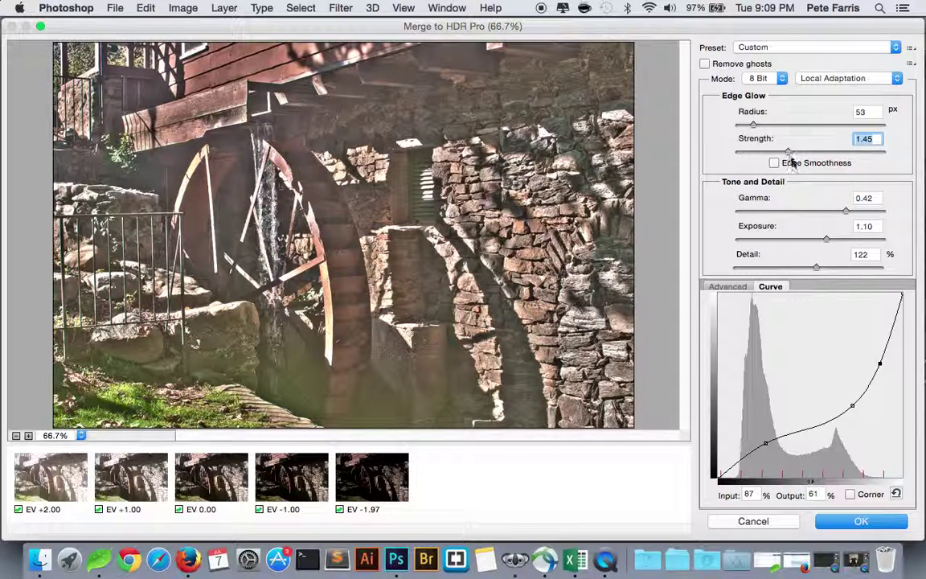
drag(826, 241, 822, 240)
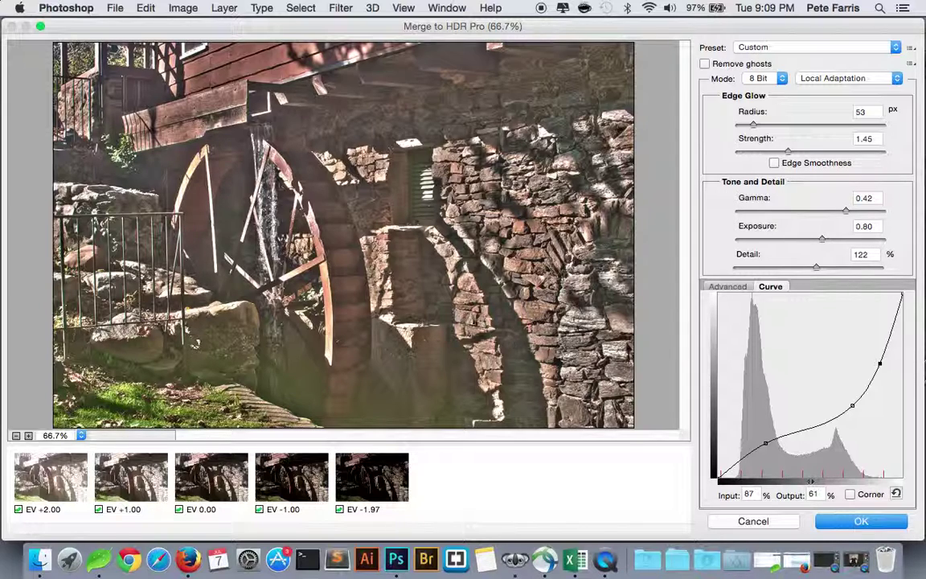
click(834, 521)
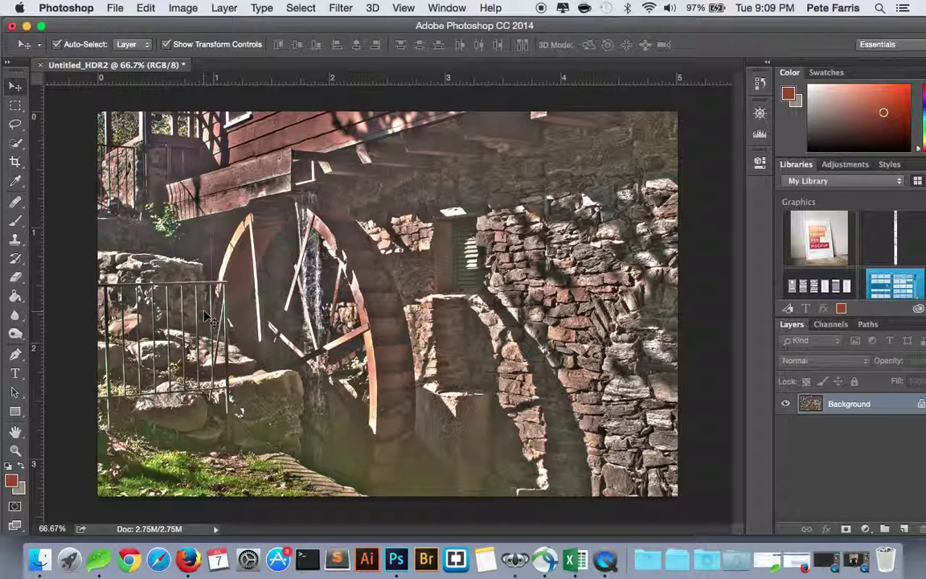
Save the merged image in Photoshop format as mill_merged.psd in the Mill Photos folder
click(115, 8)
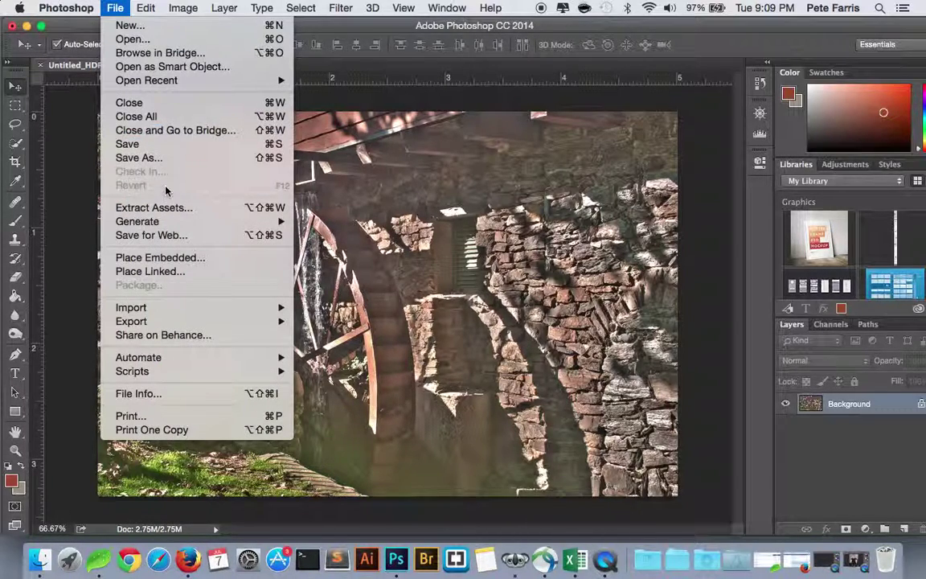
click(128, 144)
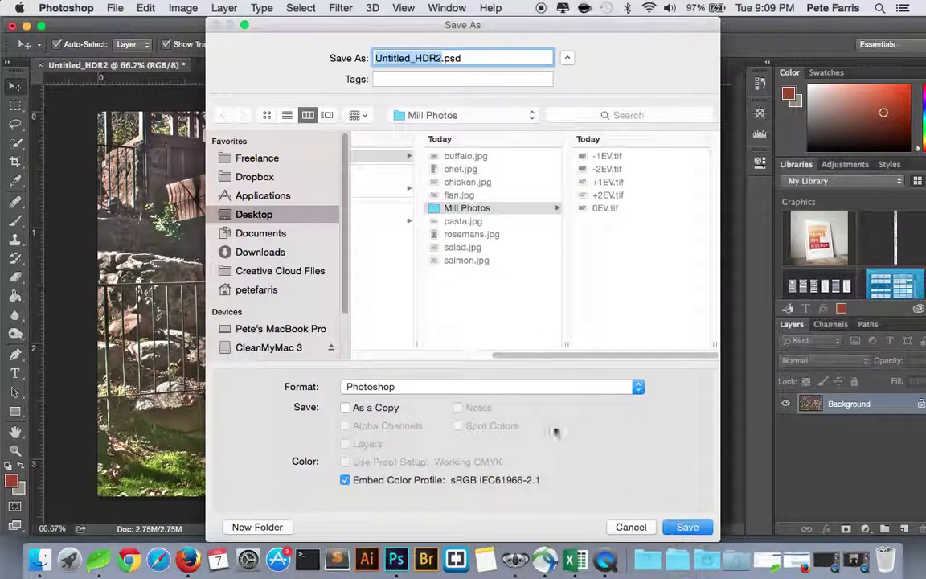
click(421, 387)
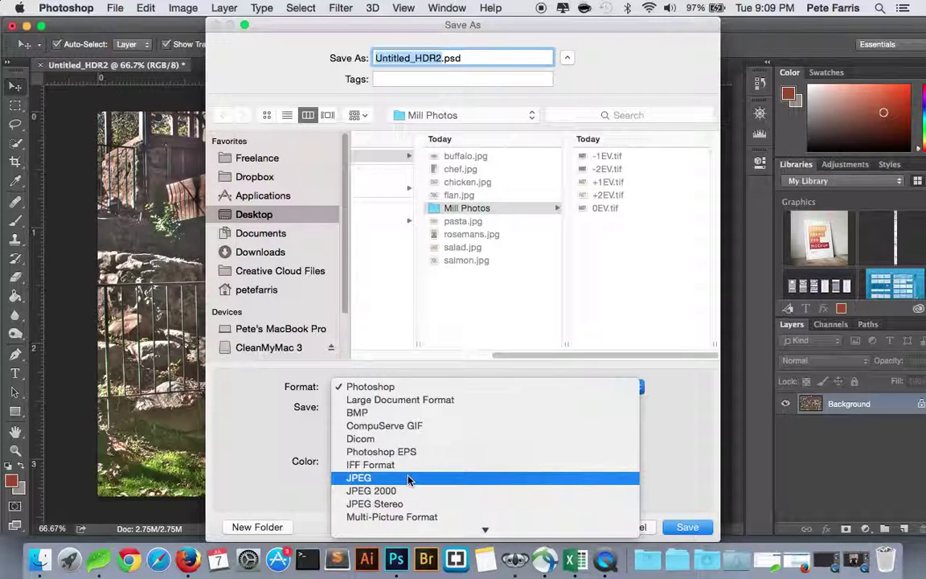
click(399, 388)
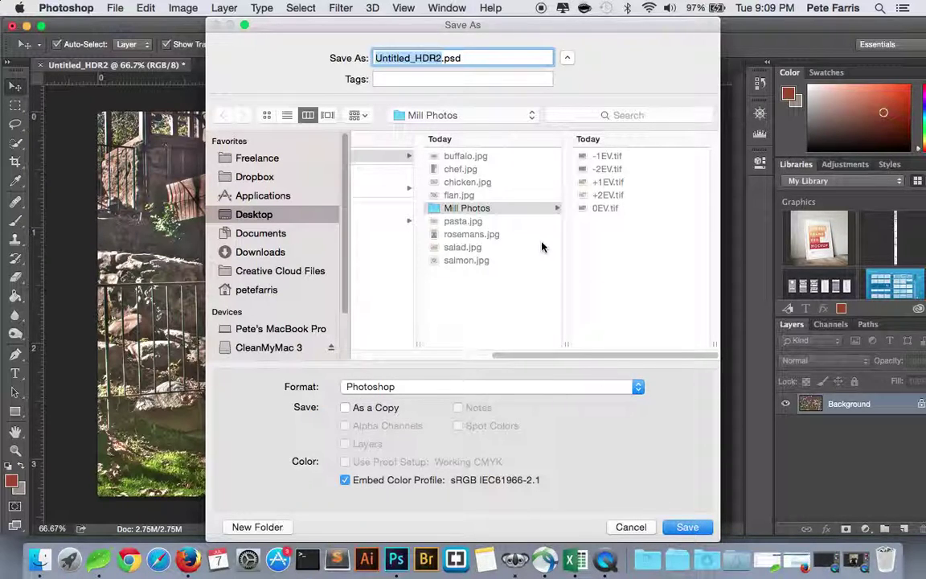
text(Mi)
key(BackSpace)
key(BackSpace)
text(mill)
text(merged)
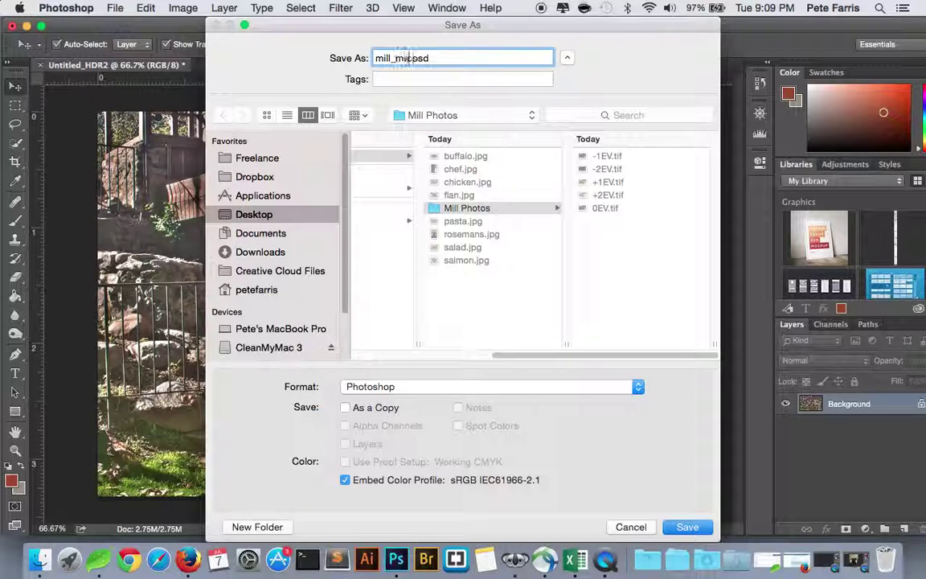
key(Return)
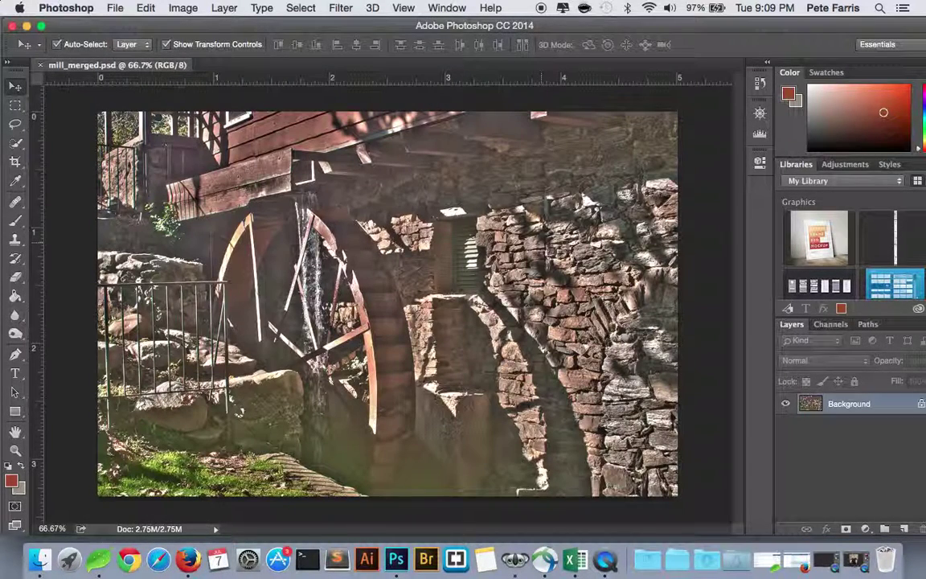